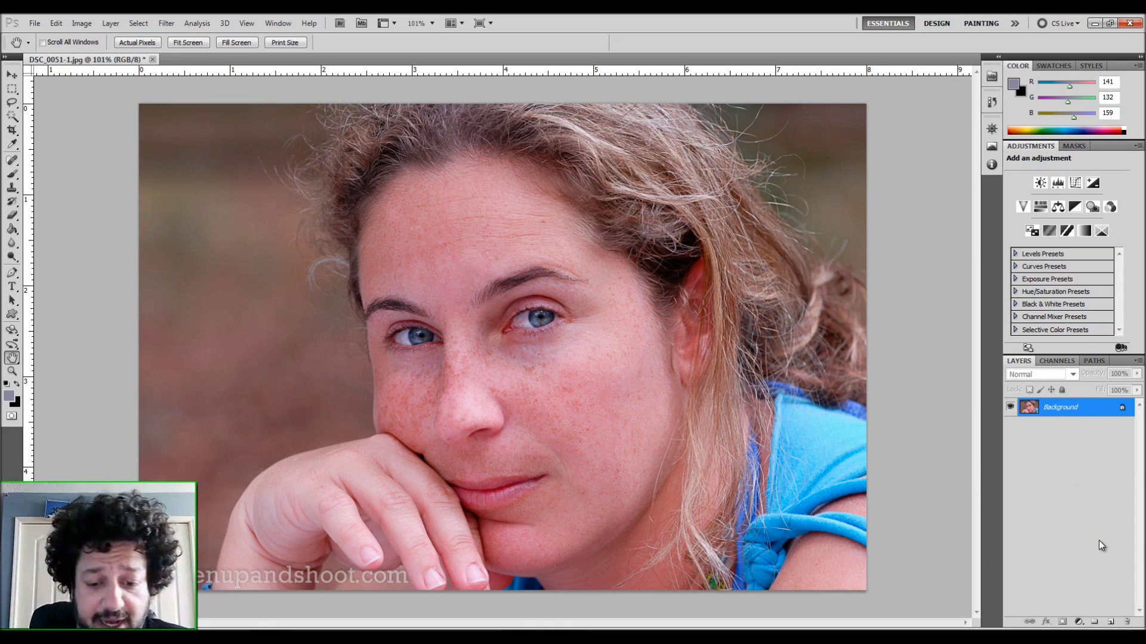
Duplicate the Background as Layer 1 and zoom in to 324% on the eyes.
key("ctrl+j")
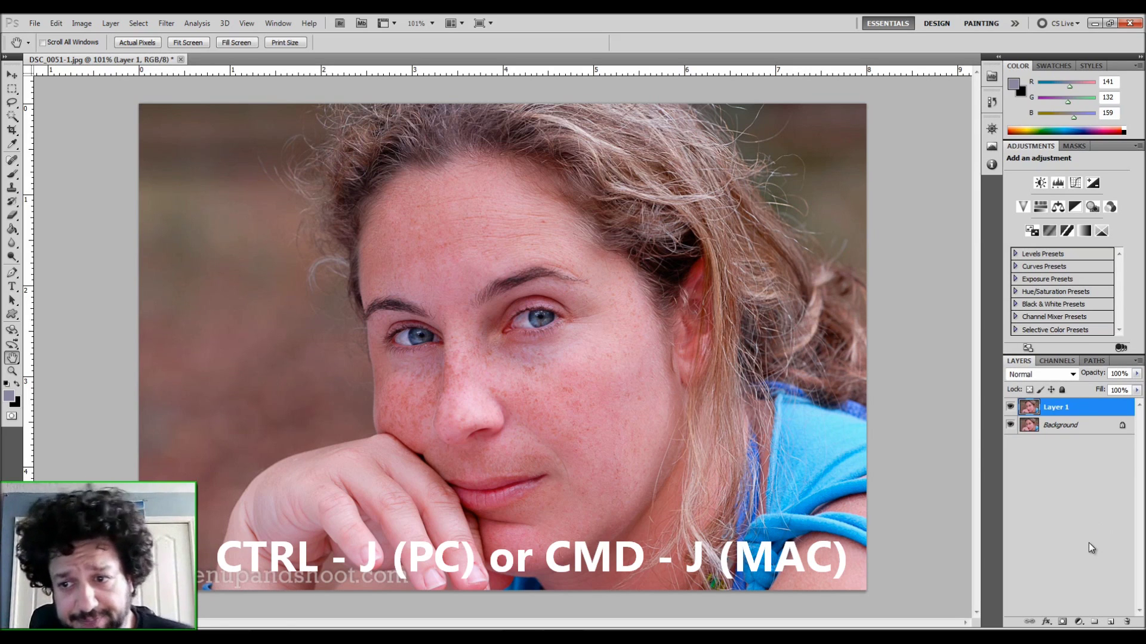
left_click(12, 371)
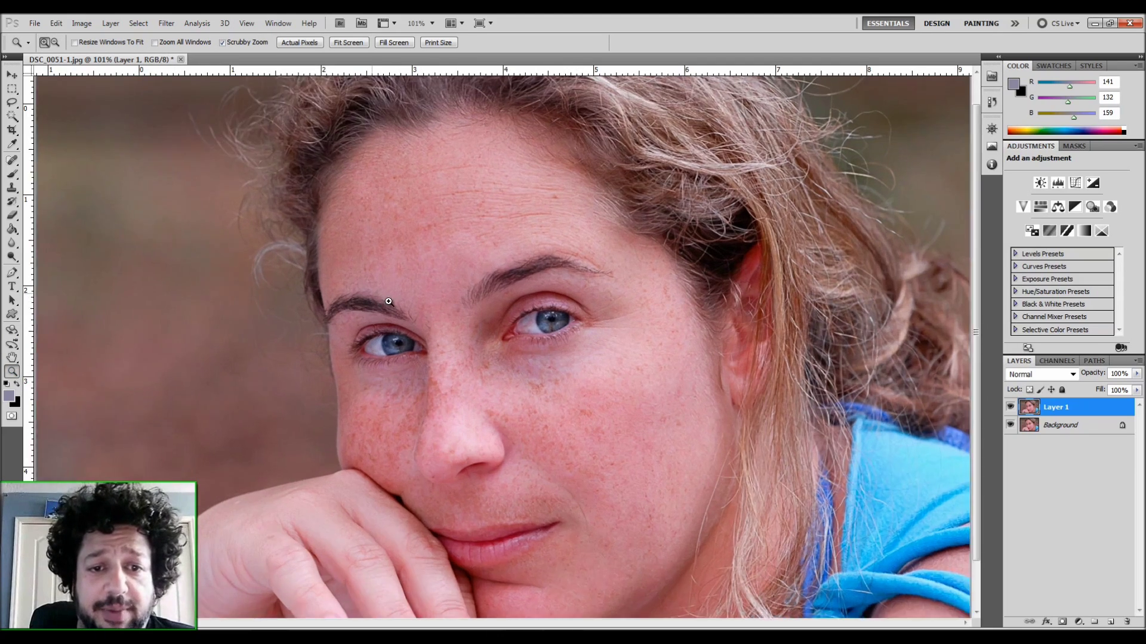
left_click(397, 298)
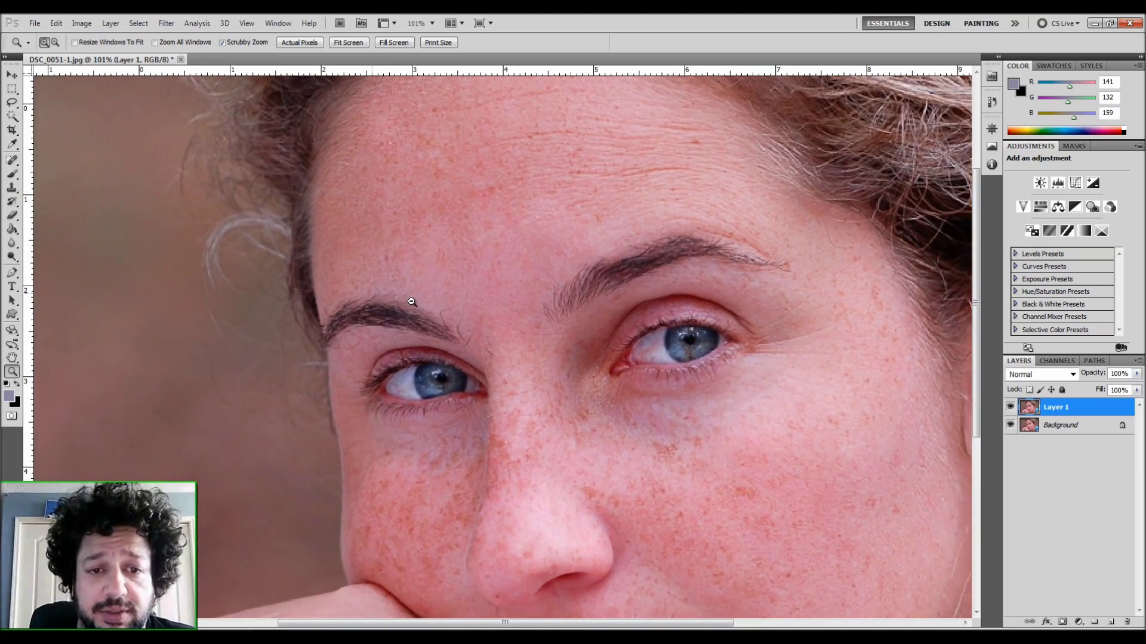
left_click_drag(411, 302, 429, 302)
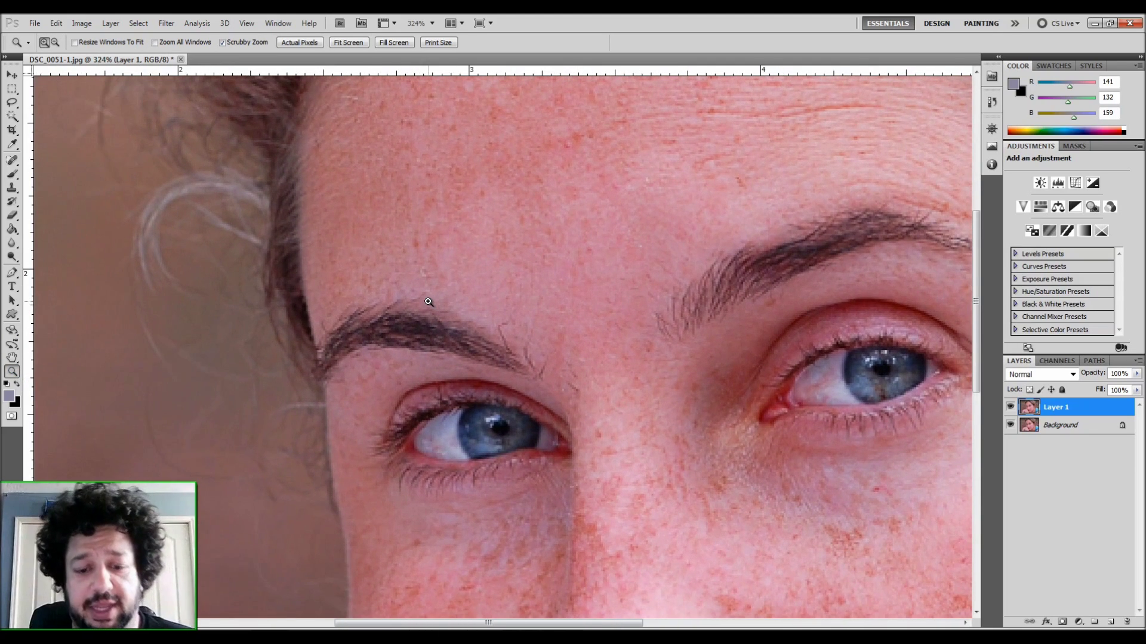
left_click_drag(534, 342, 442, 259)
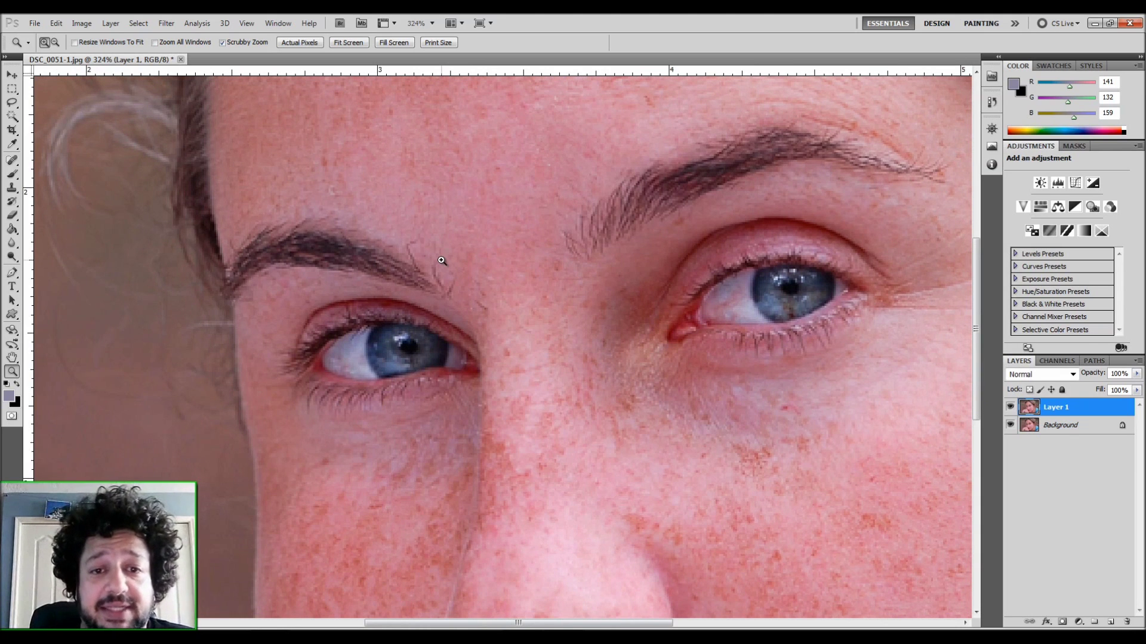
left_click(276, 24)
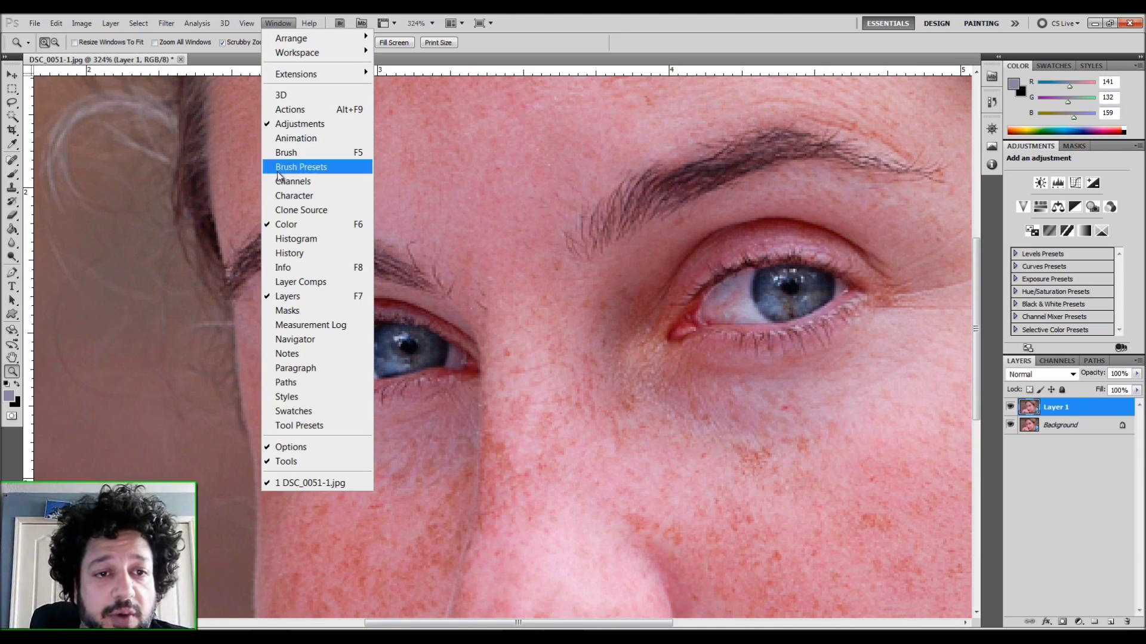
Show the Info panel from the Window menu and select the Eyedropper tool.
left_click(289, 269)
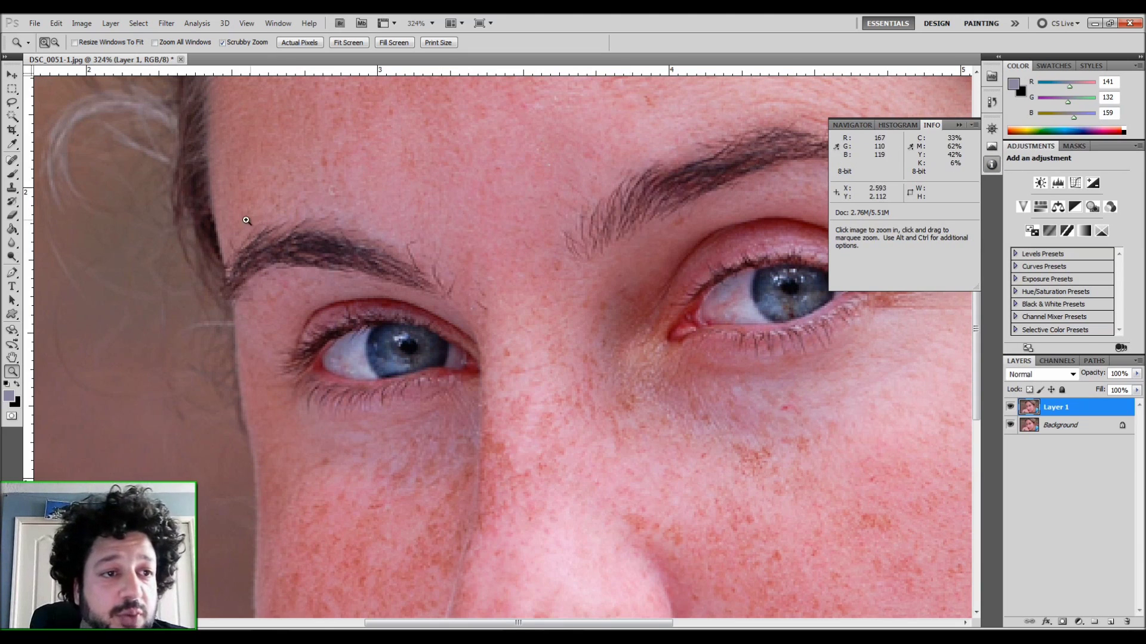
left_click(11, 145)
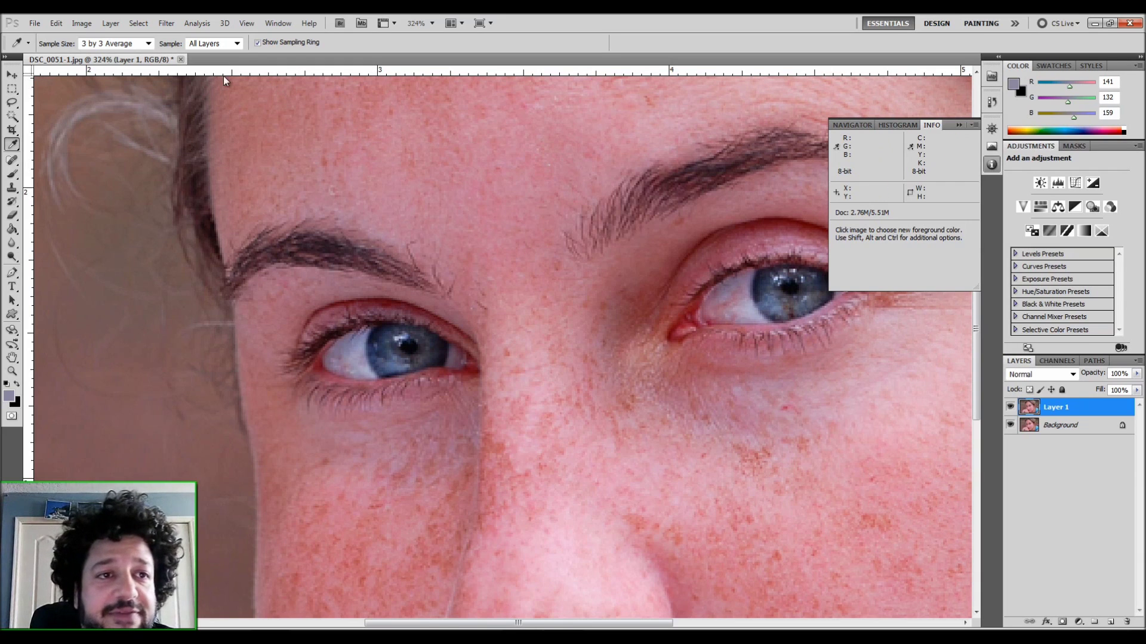
Set the Eyedropper's sample size to Point Sample in the options bar.
left_click(95, 46)
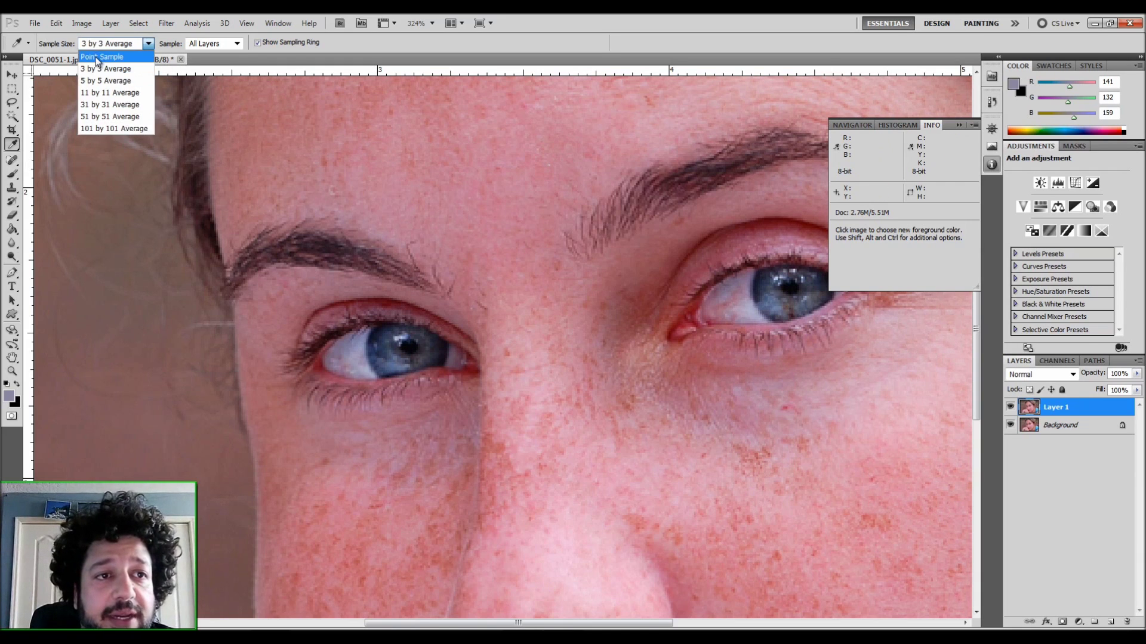
left_click(96, 56)
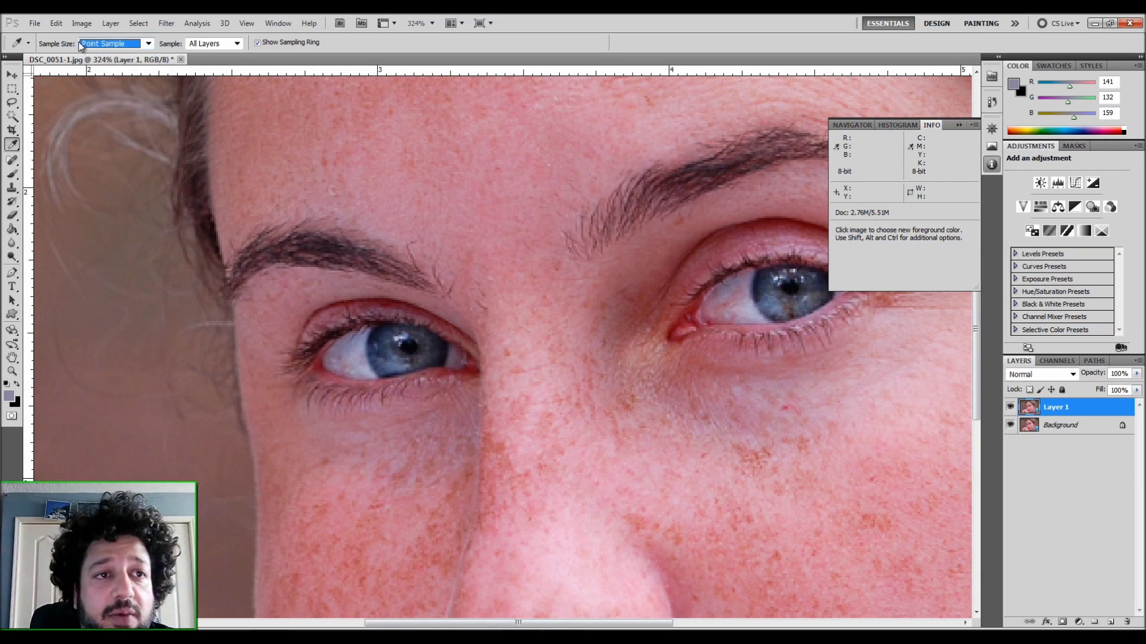
left_click(116, 45)
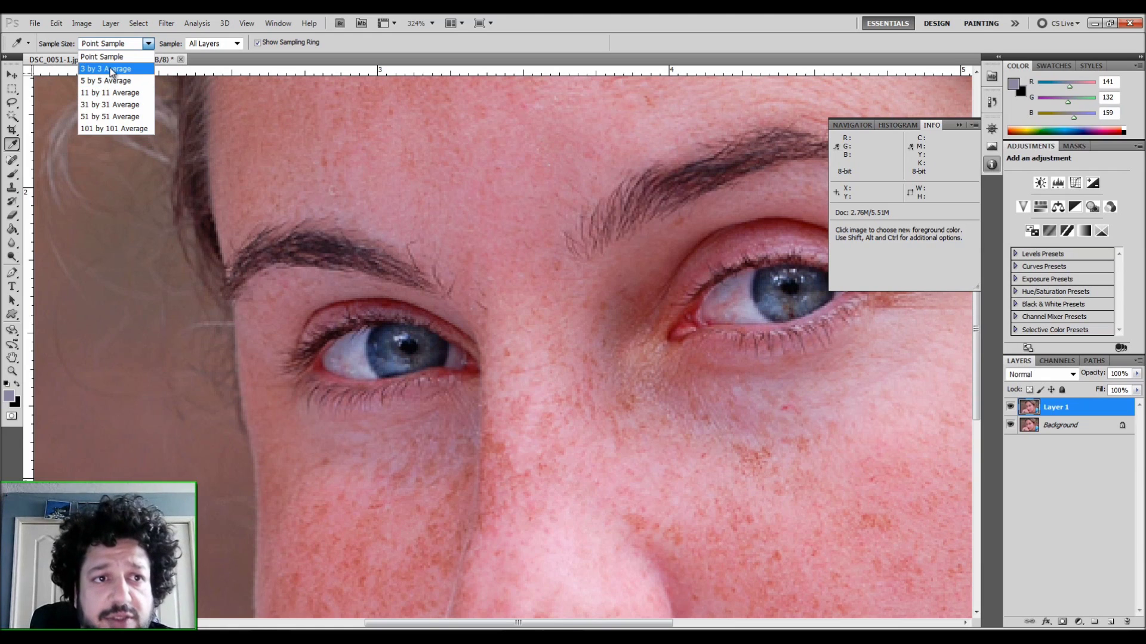
Change the Eyedropper sample size to 3 by 3 Average.
left_click(111, 71)
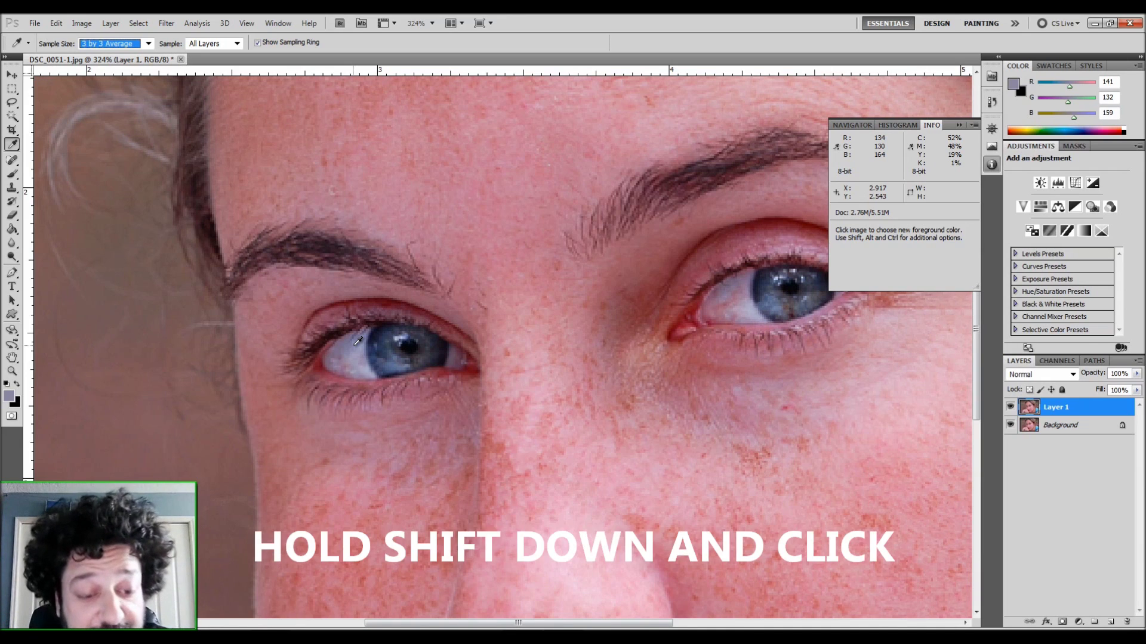
Shift-click the eye's white to add color sampler #1 reading R 134, G 130, B 164.
key("shift")
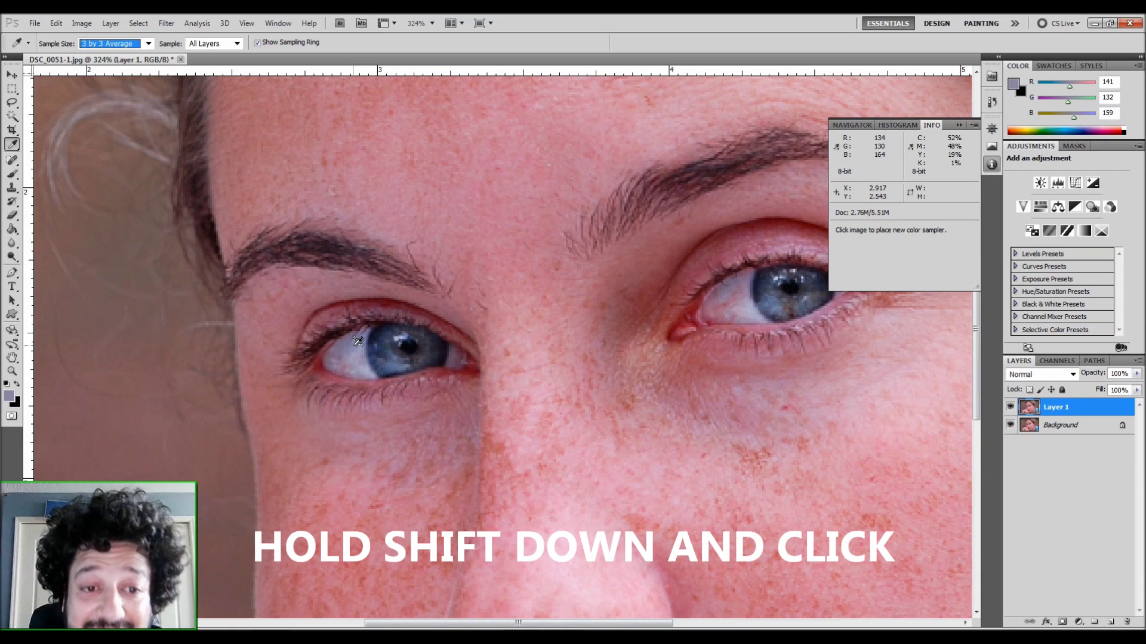
left_click(357, 341, "shift")
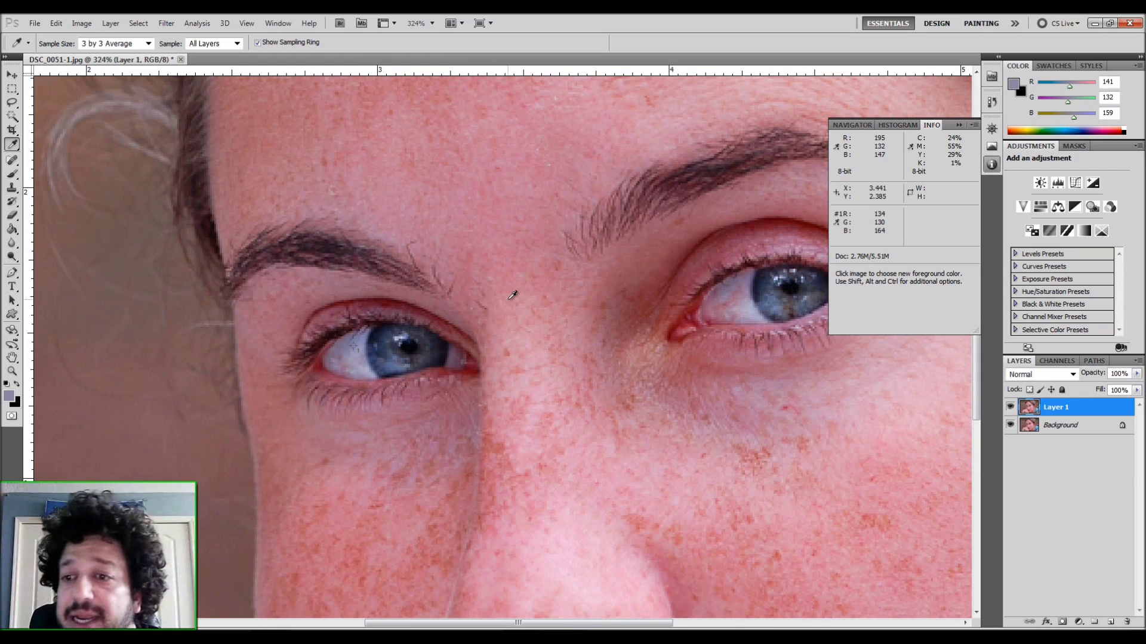
Add a Curves adjustment layer and set its gray point from the eye white, giving 144, 144, 143.
left_click(1079, 622)
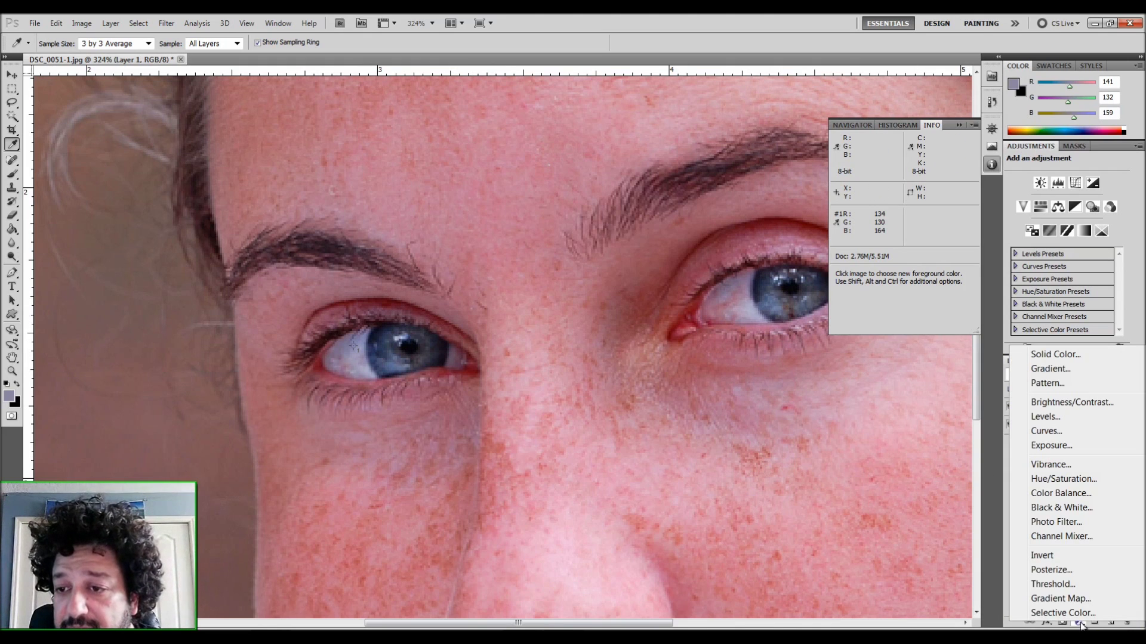
left_click(1059, 432)
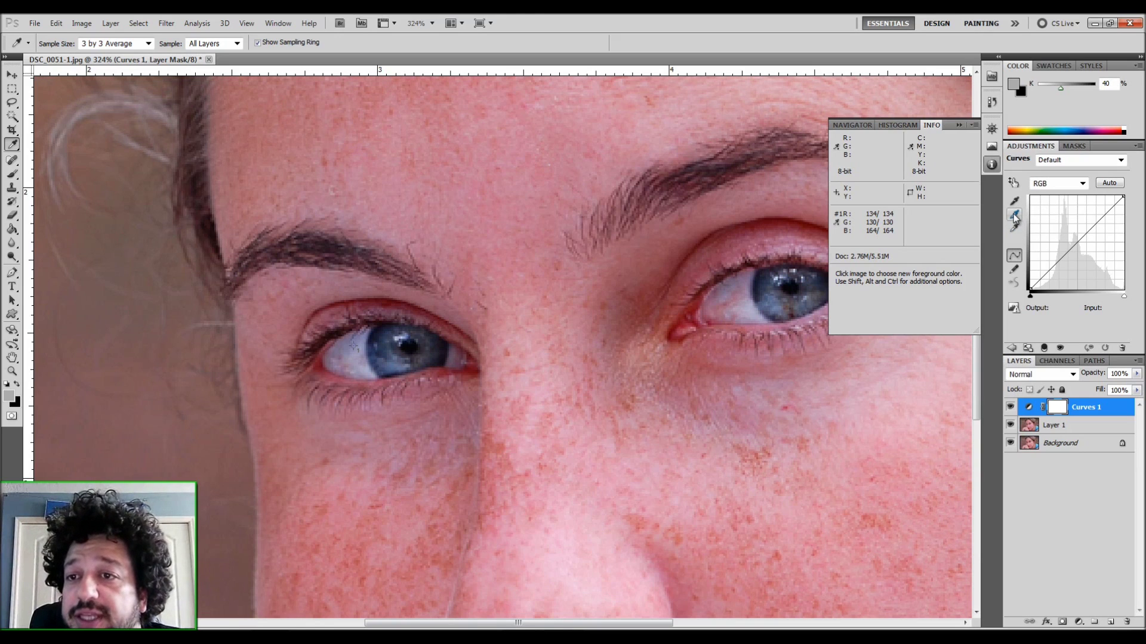
left_click(1015, 216)
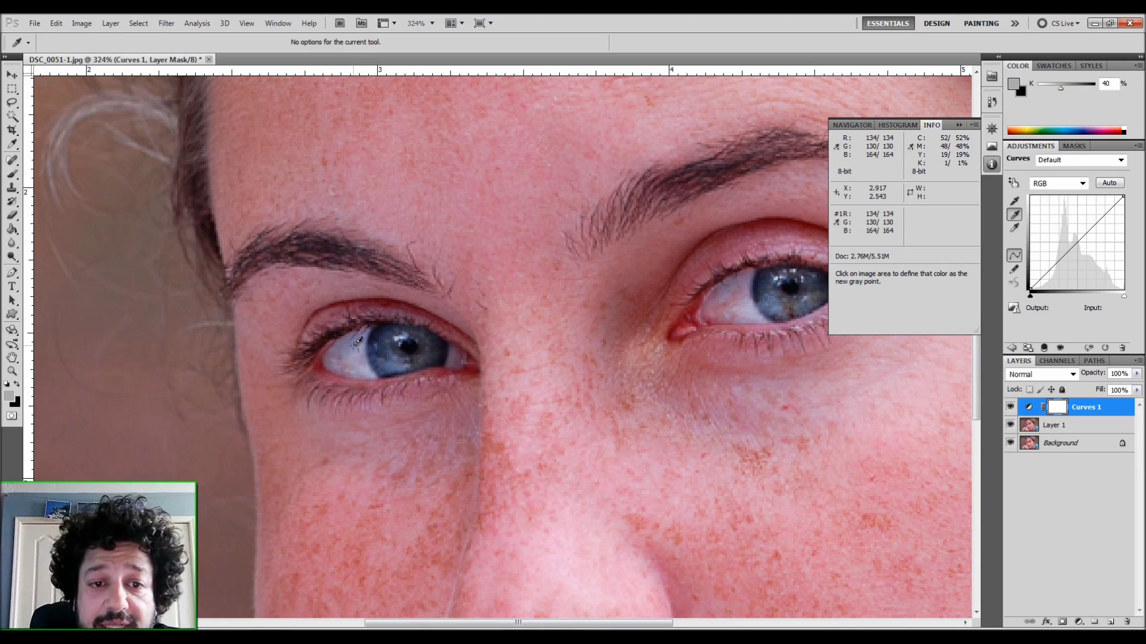
left_click(357, 340)
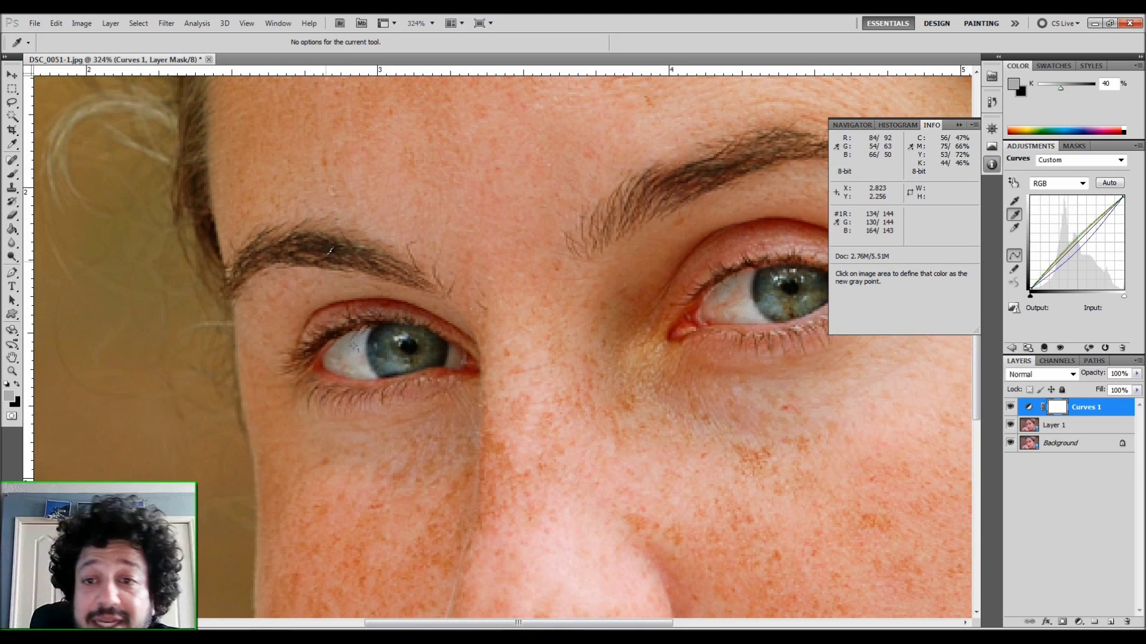
Fit the photo on screen, toggle Curves 1 to compare, and switch to the Green channel curve.
double_click(12, 359)
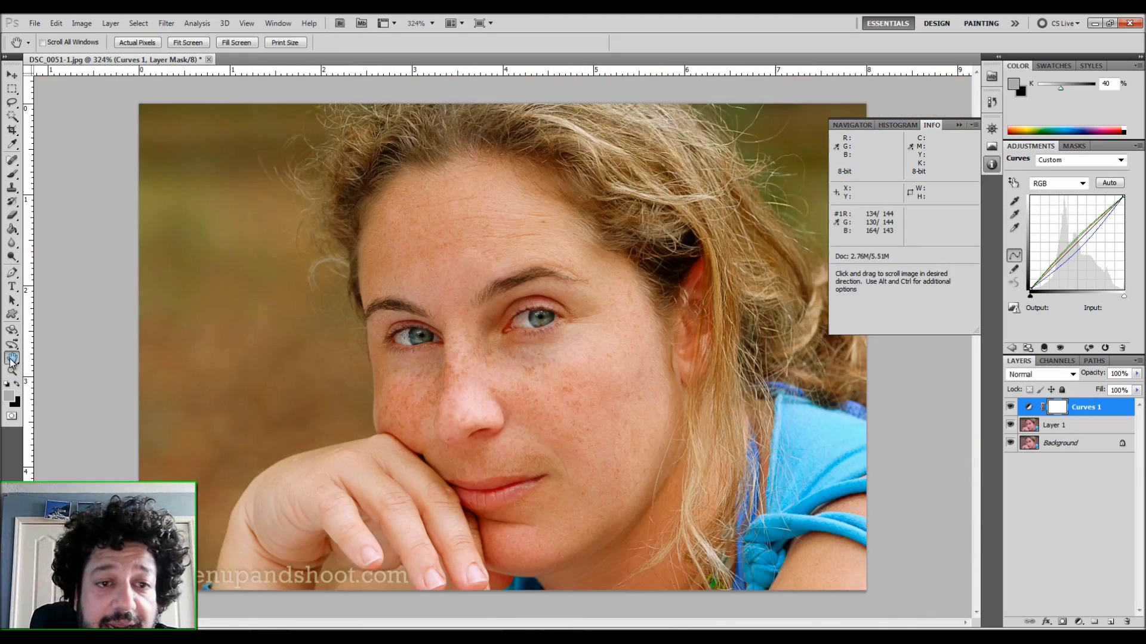
left_click(1011, 407)
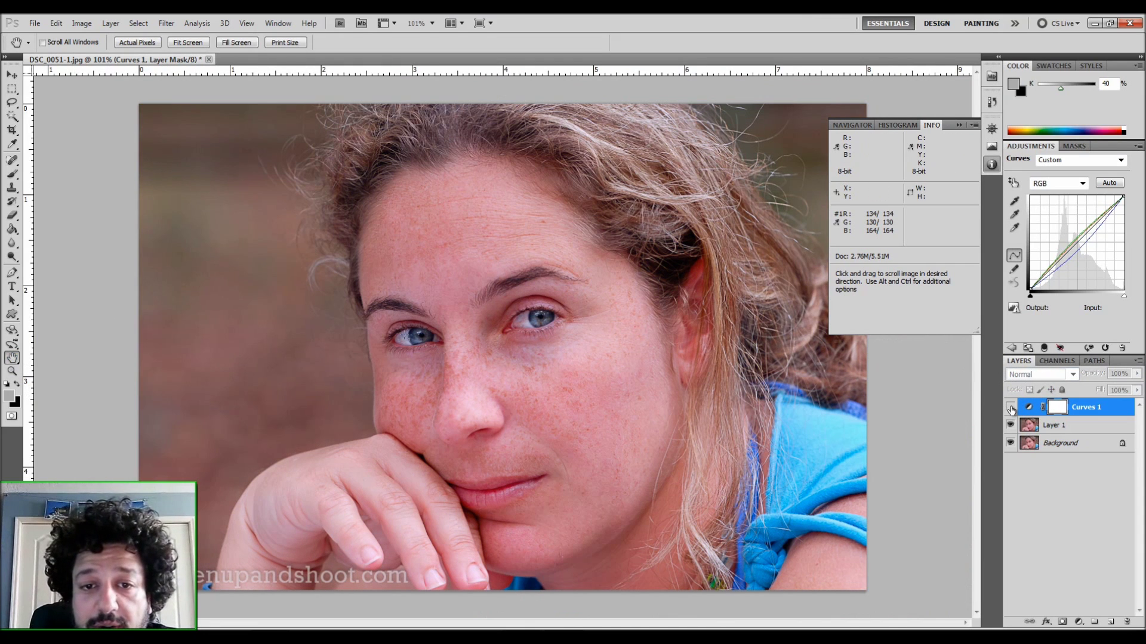
left_click(1011, 408)
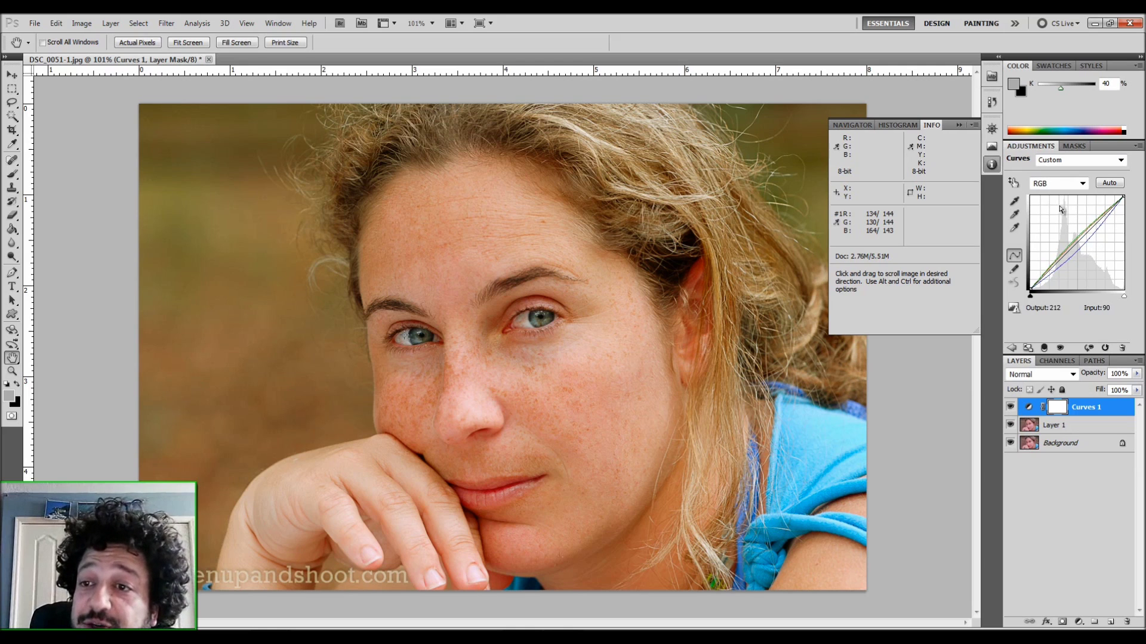
left_click(1057, 184)
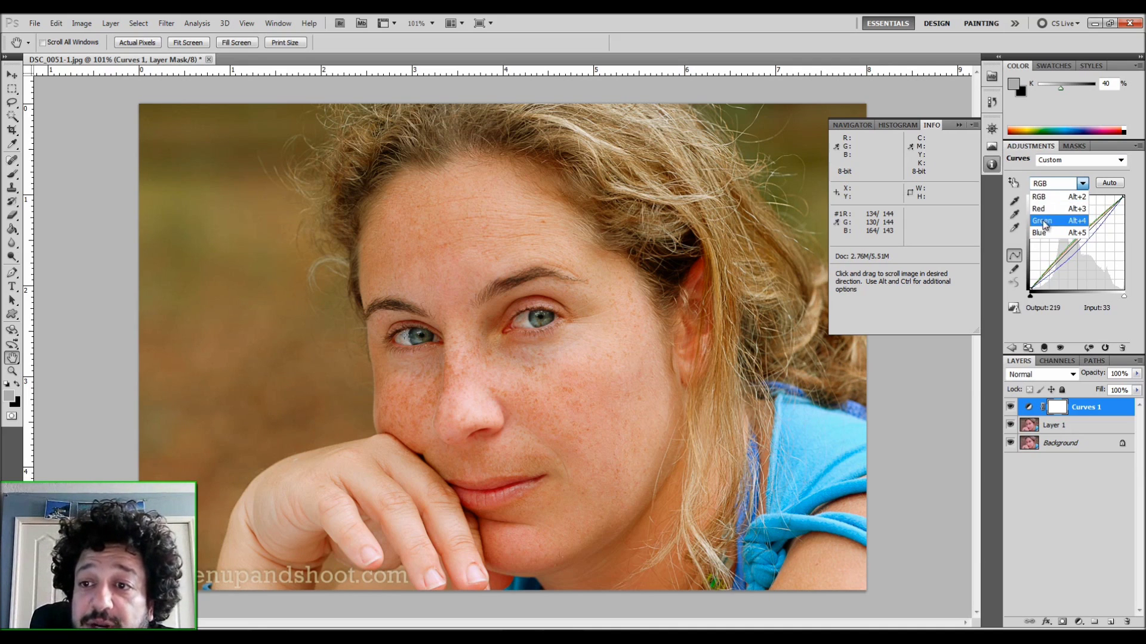
left_click(1043, 221)
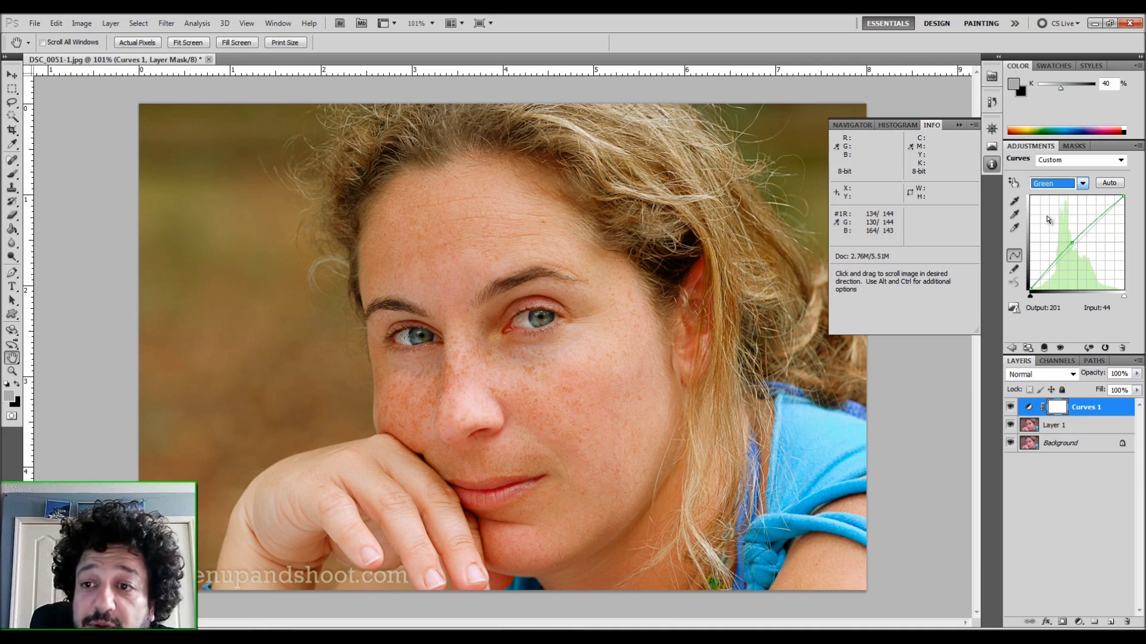
Add a Green curve point at input 113 and lower its output to 121.
left_click(1070, 244)
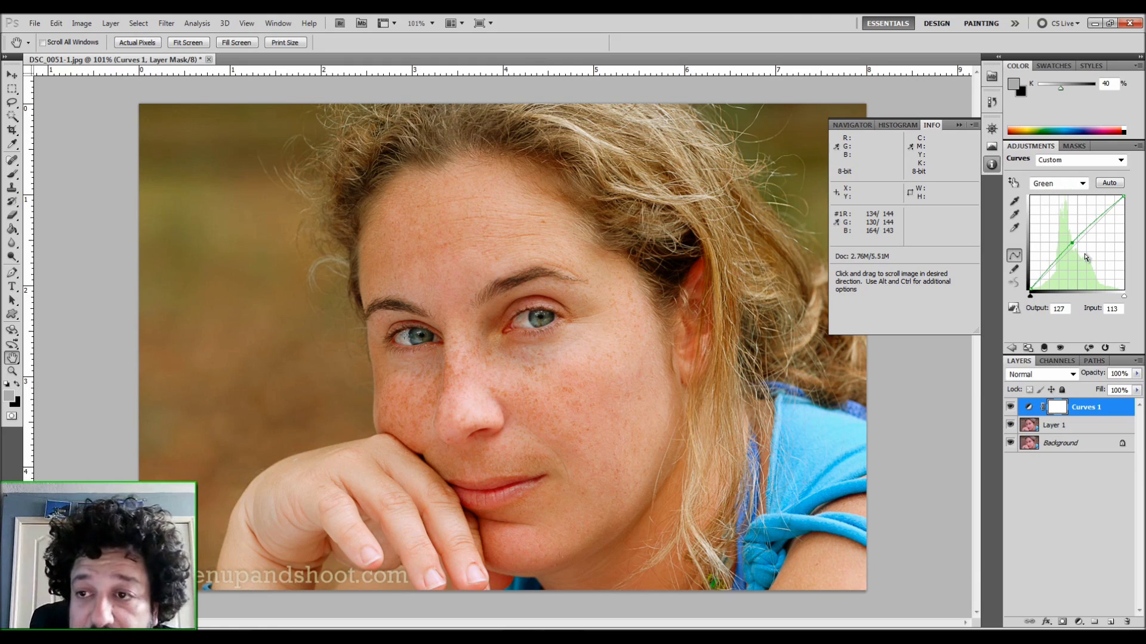
key("Down")
key("Down")
key("Down")
key("Down")
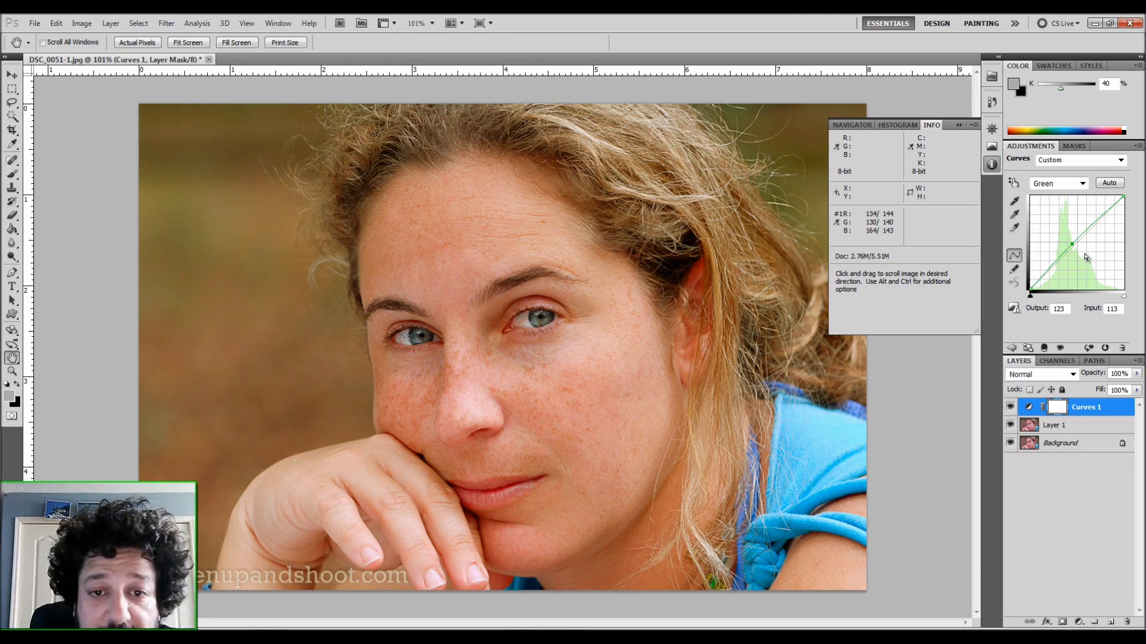
key("Down")
key("Down")
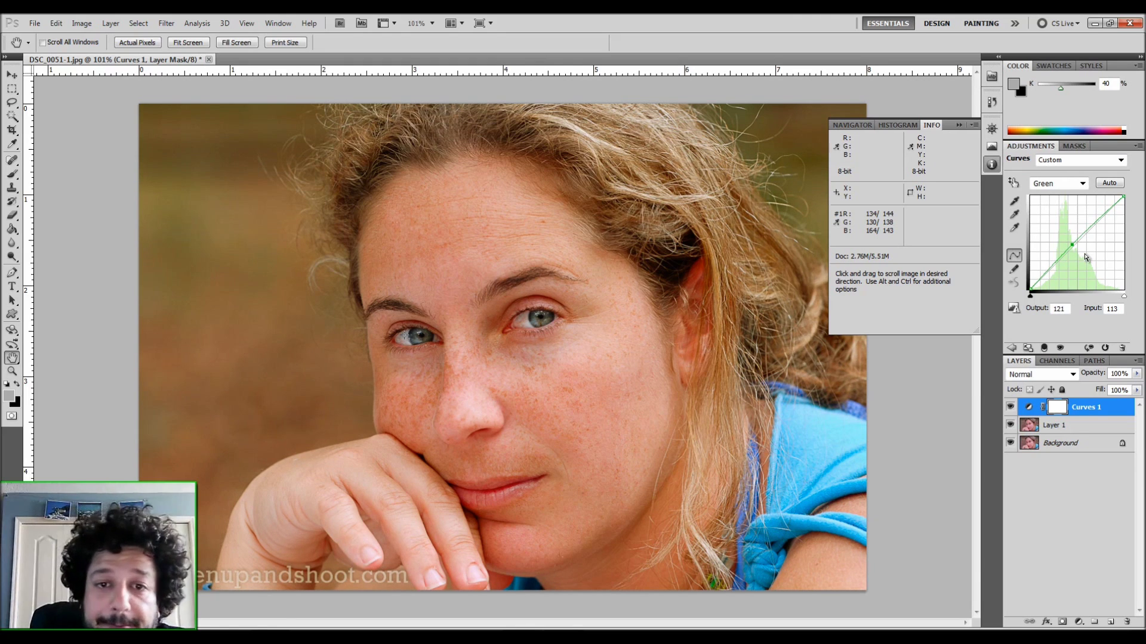
Return to the RGB curve and toggle Curves 1 visibility to compare before and after.
left_click(1055, 183)
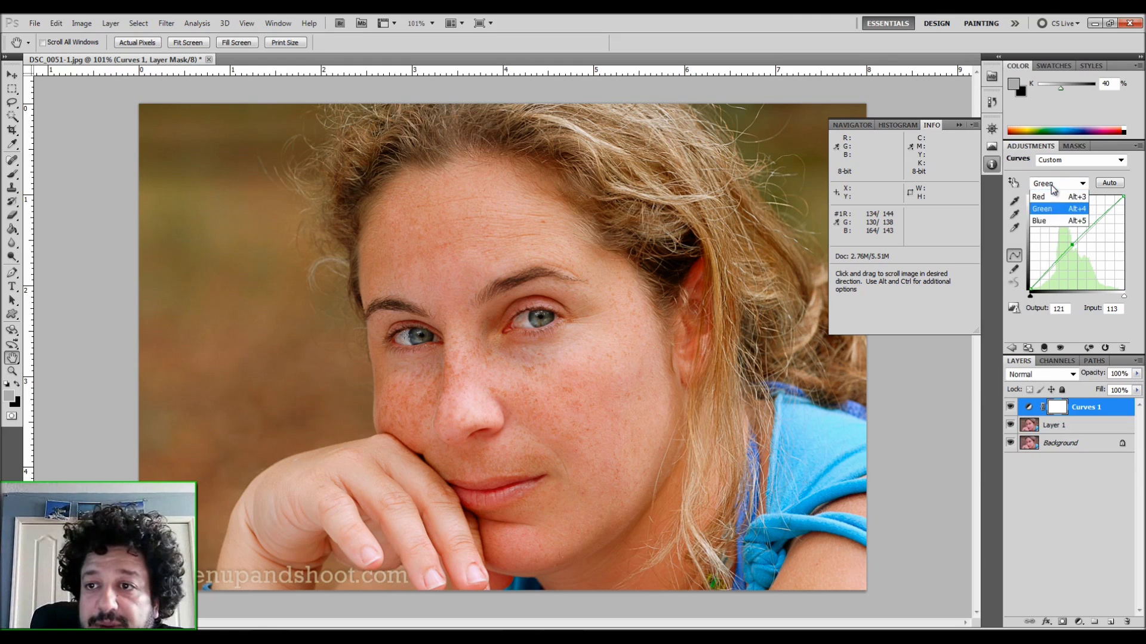
left_click(1047, 190)
left_click(1010, 408)
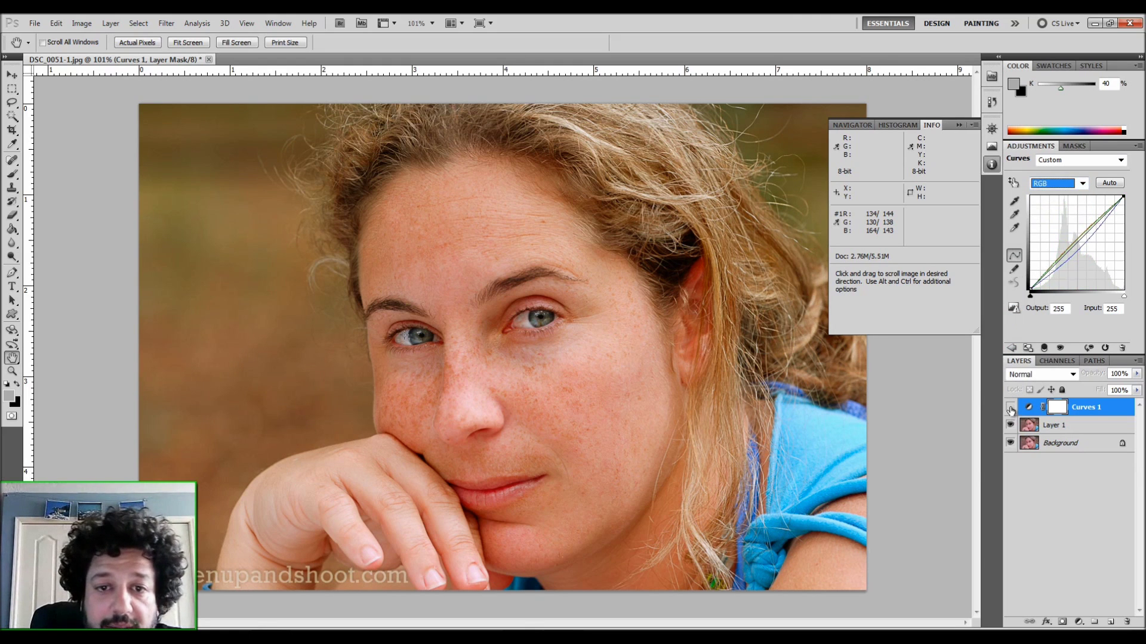
left_click(1010, 408)
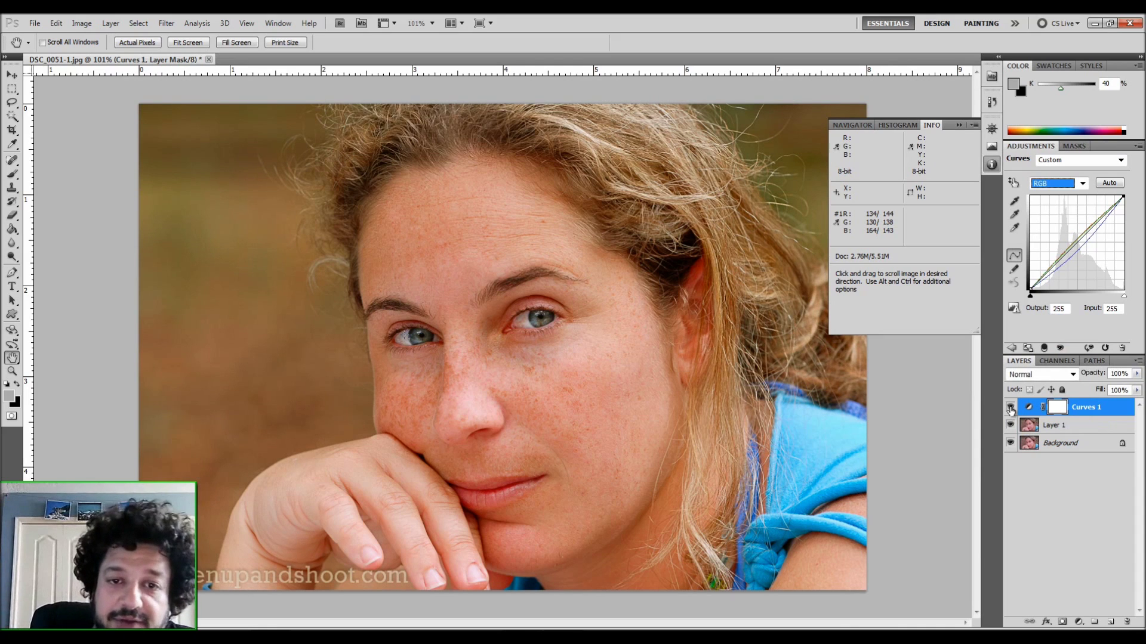